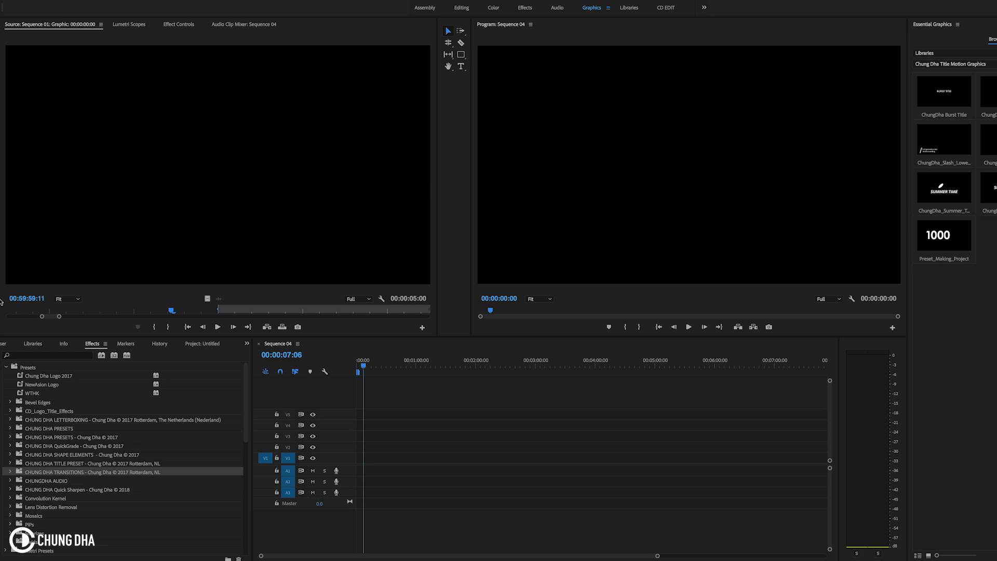
- Start Import Presets from the Presets bin's context menu in the Effects panel
click(91, 347)
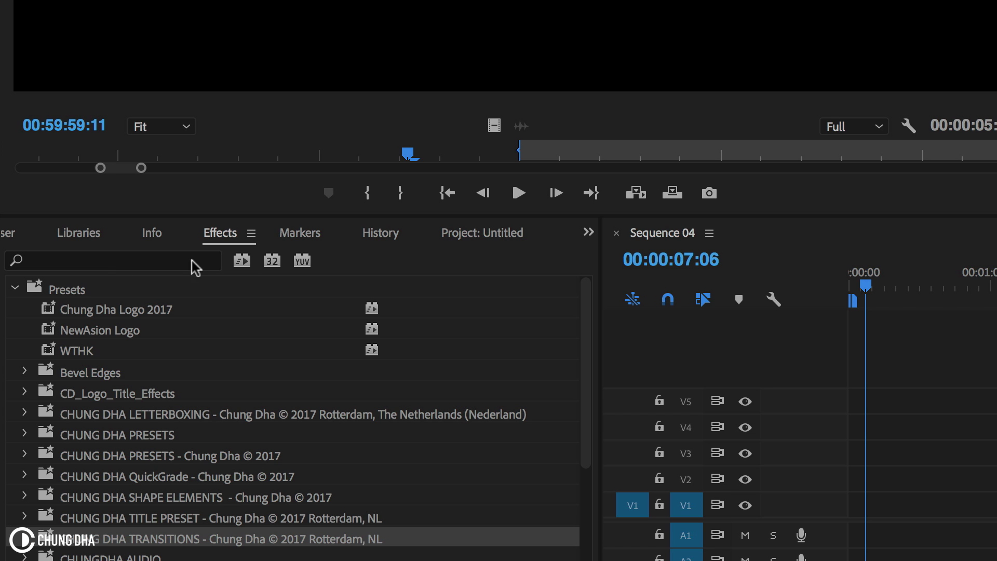
click(90, 346)
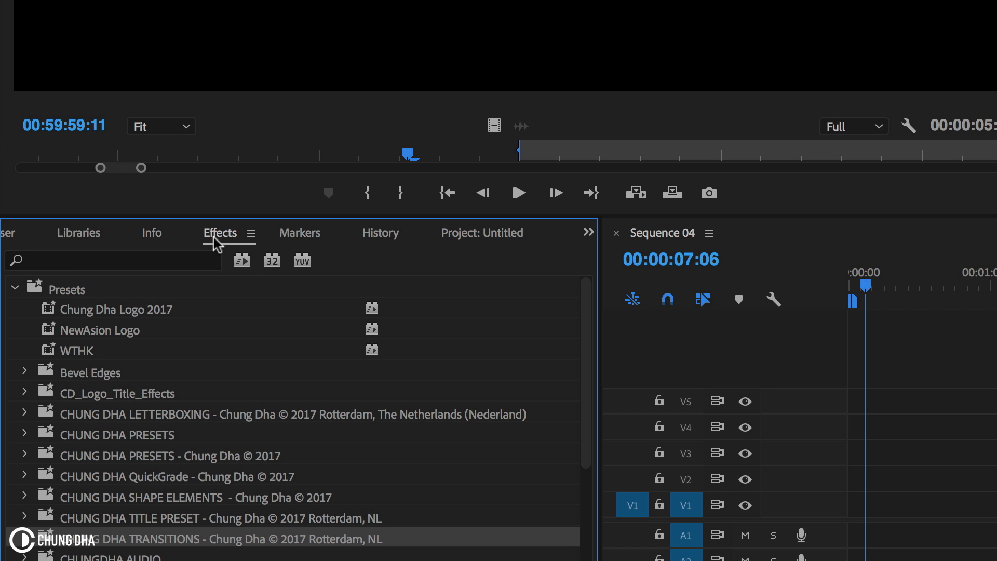
click(59, 294)
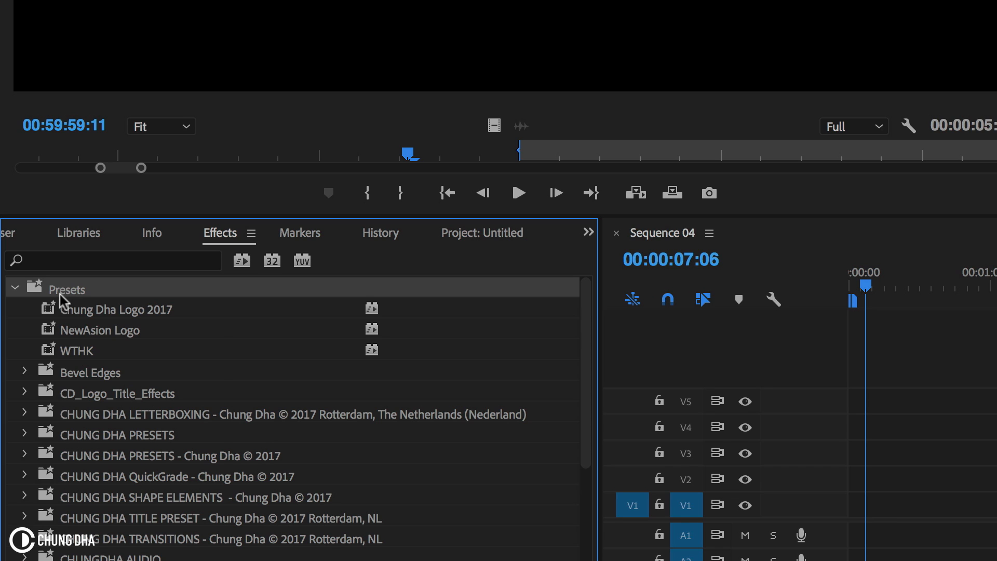
right_click(61, 295)
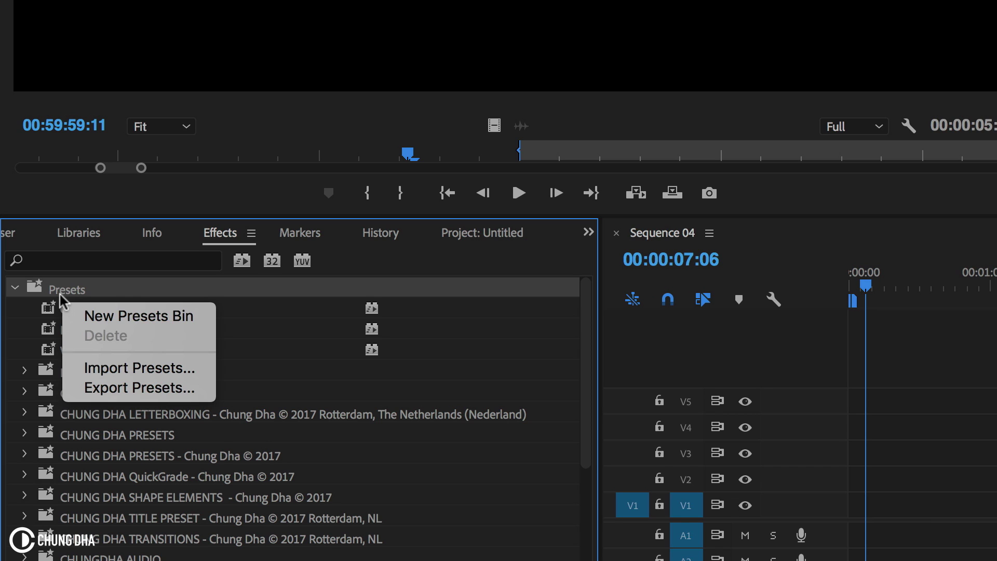
click(129, 371)
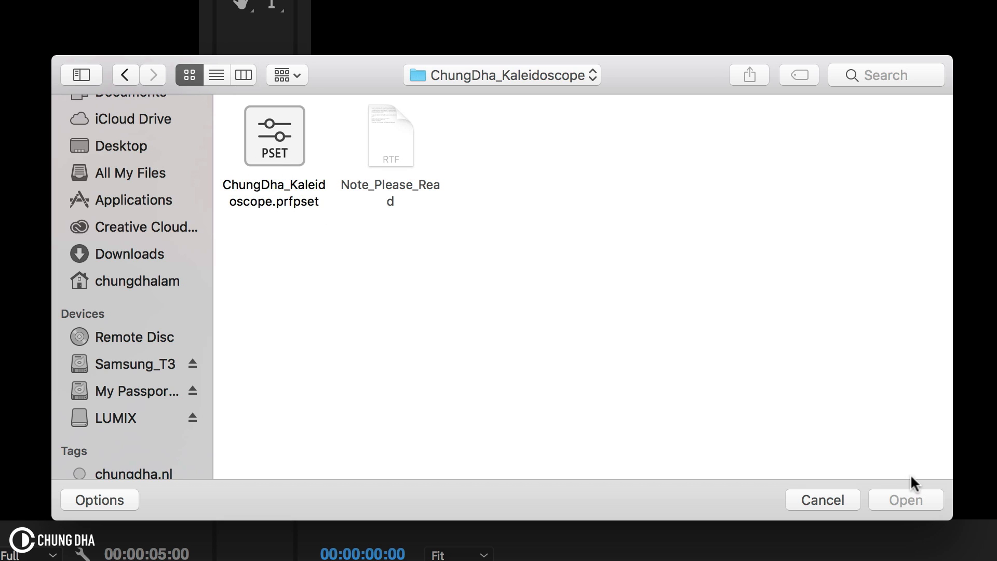
- Choose ChungDha_Kaleidoscope.prfpset and confirm the import
click(286, 140)
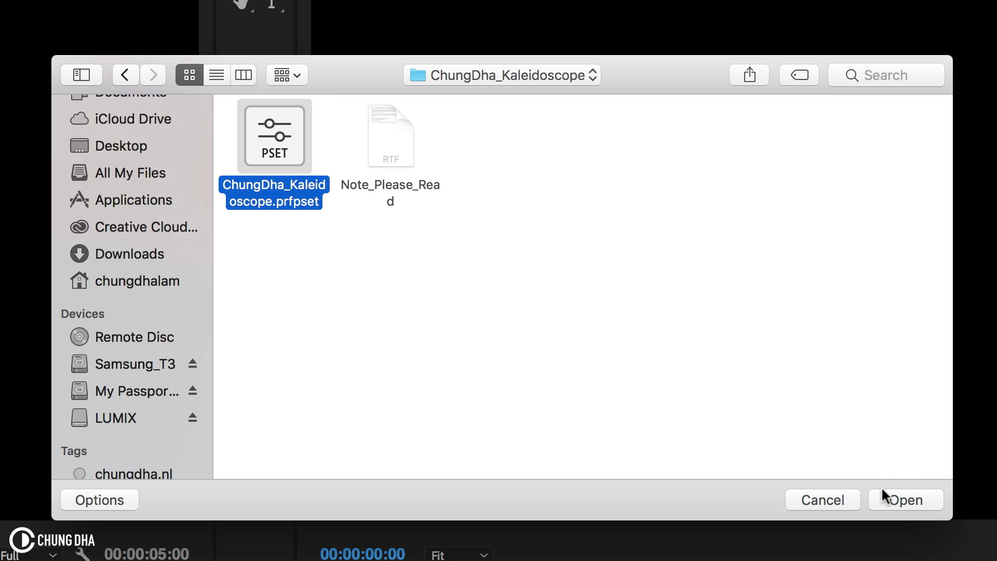
click(889, 499)
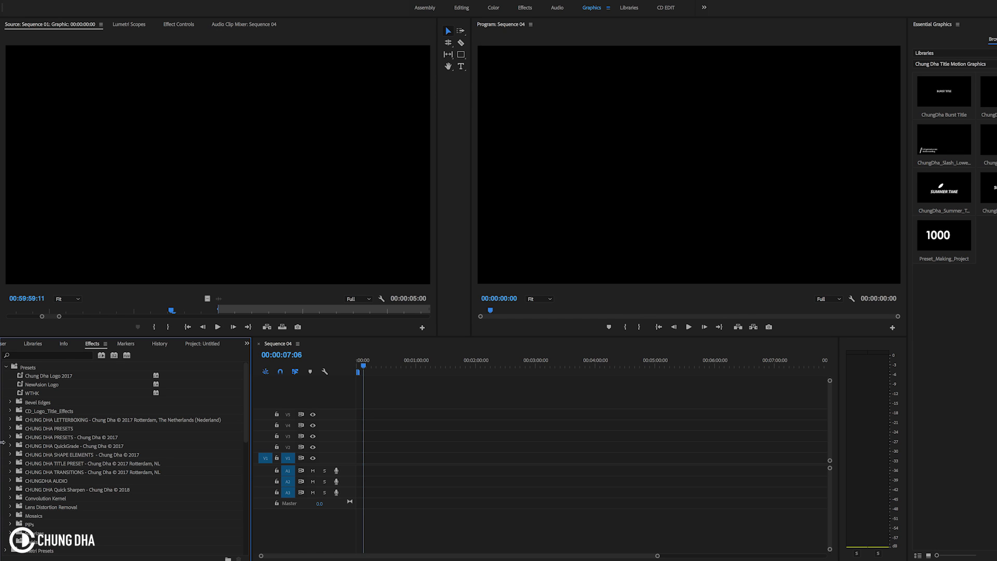
- Expand CHUNG DHA PRESETS and briefly look inside the KS and KS_REPLICATE subfolders of CD_Kaleidoscope
click(12, 428)
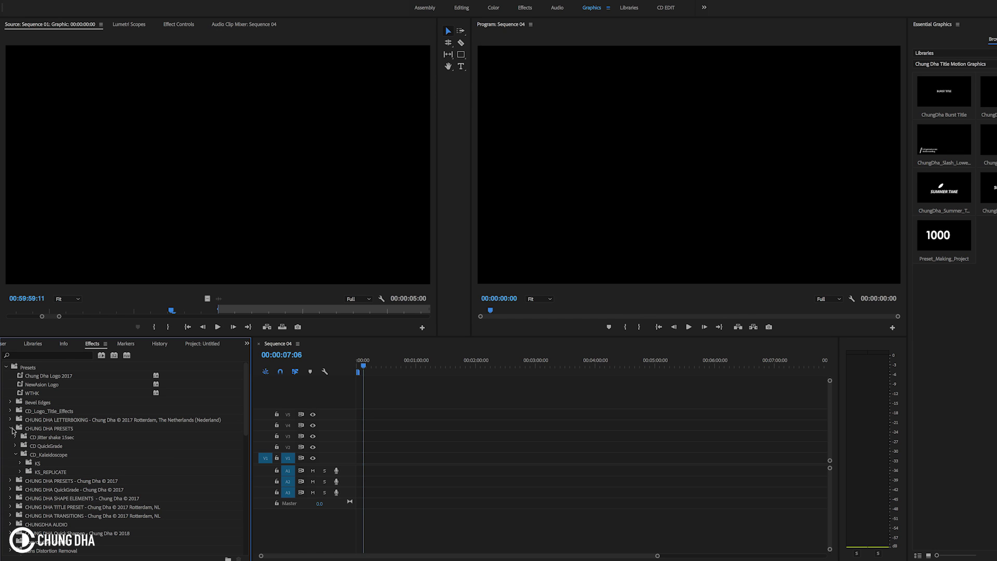
click(22, 463)
scroll(27, 463, down, 4)
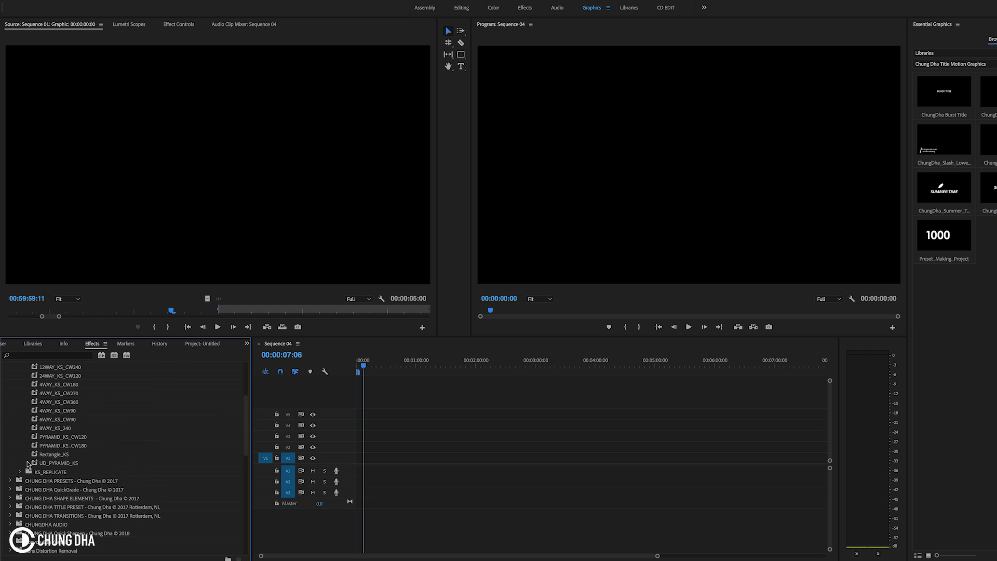
scroll(29, 464, up, 3)
click(22, 404)
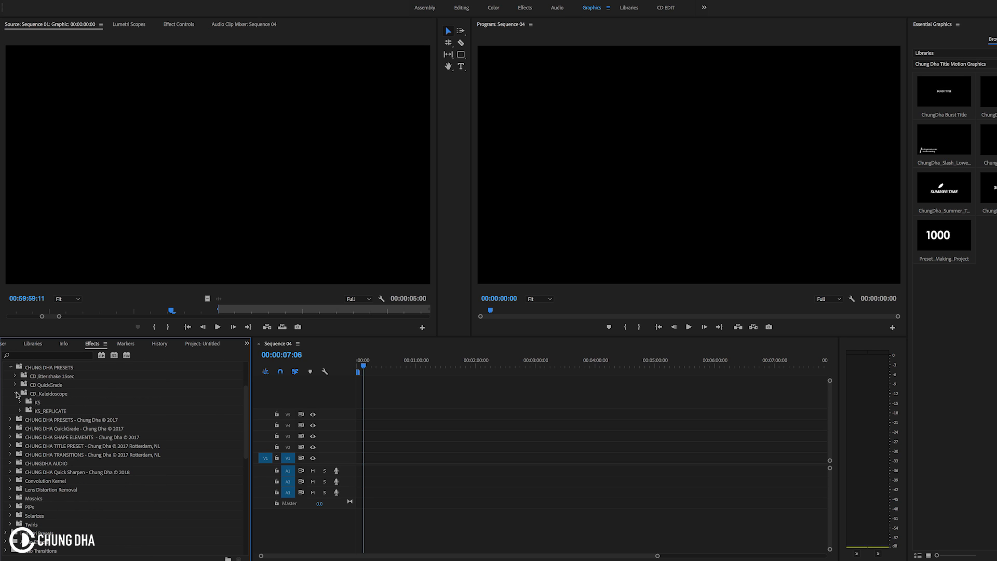
click(30, 412)
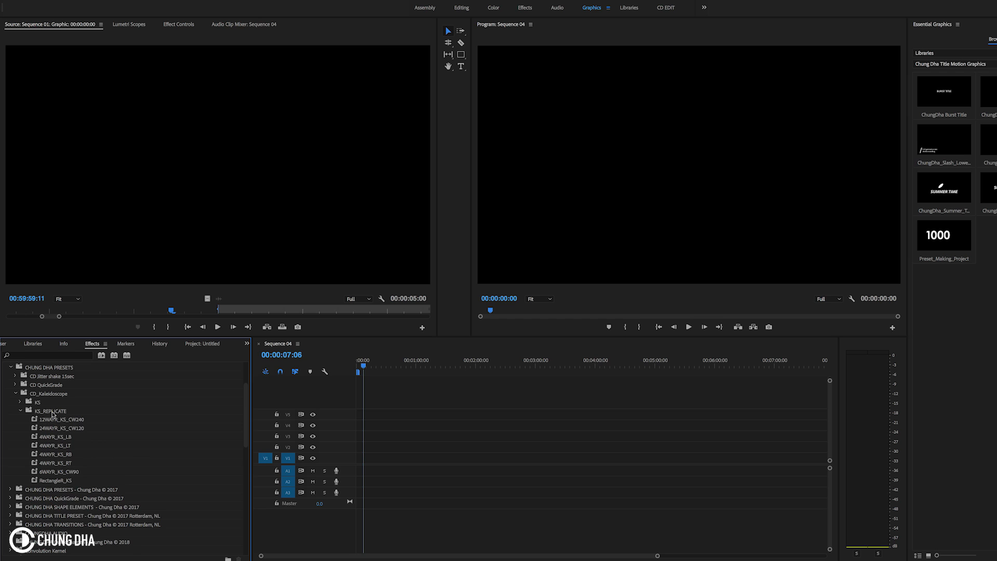
click(30, 411)
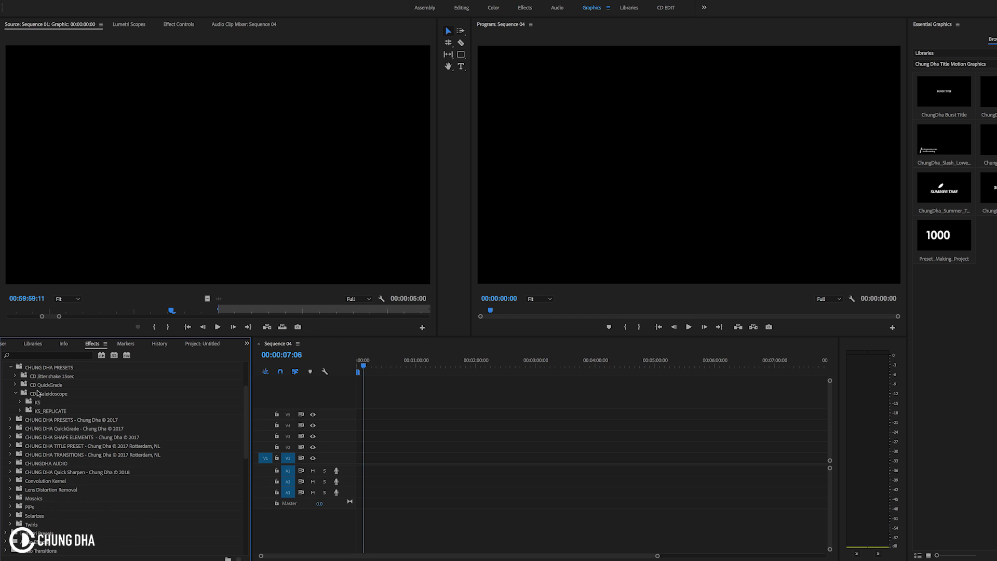